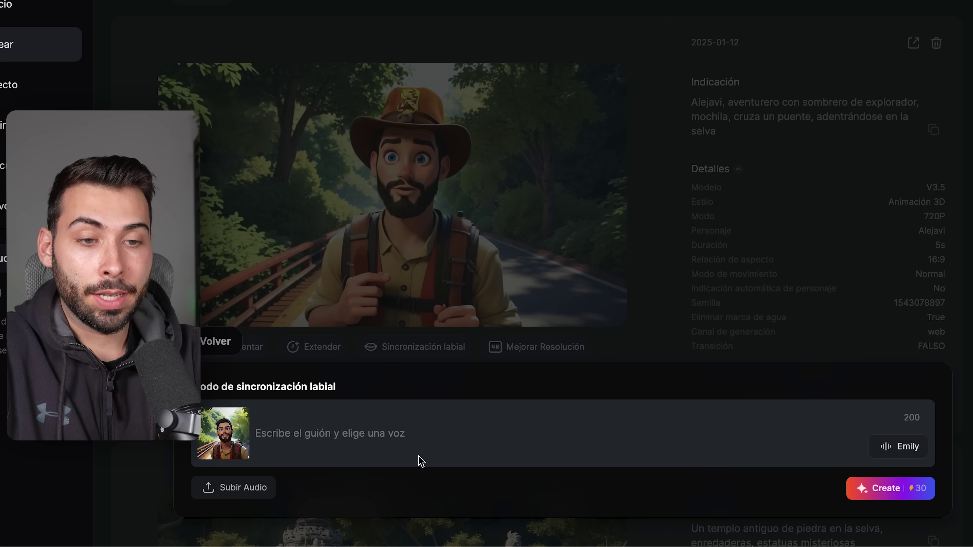
pyautogui.click(872, 414)
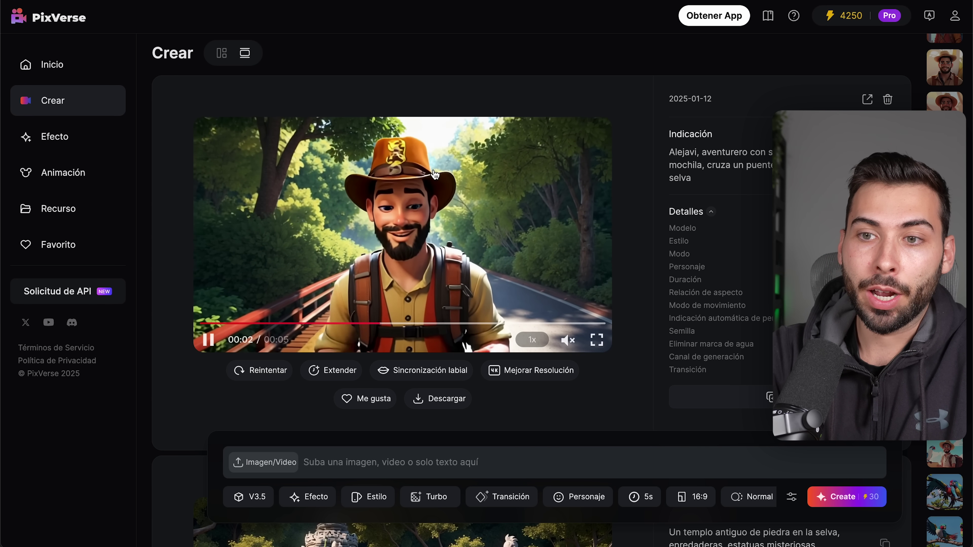
pyautogui.scroll(-1, 483, 273)
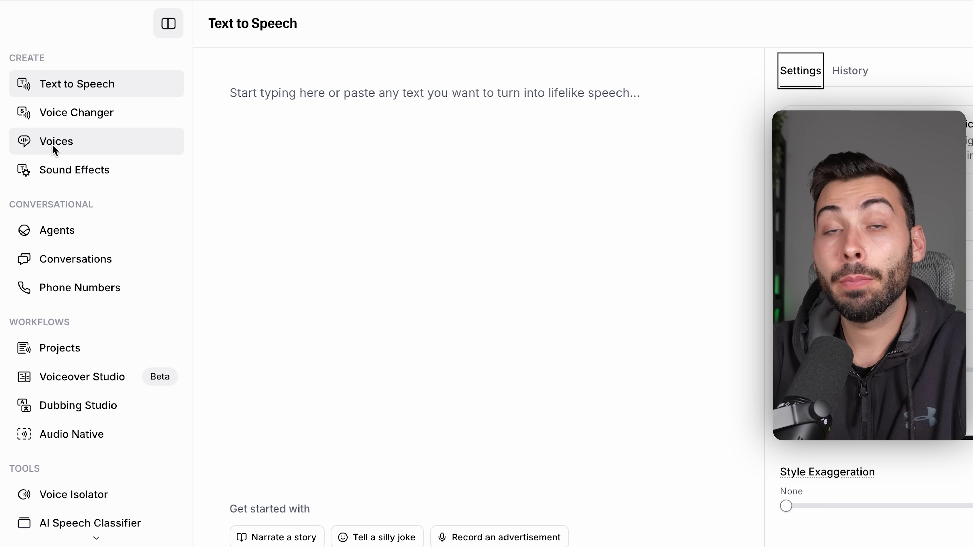
# Switch to ElevenLabs and browse the Spanish Narrative & Story voices in the shared voice library.
pyautogui.click(96, 149)
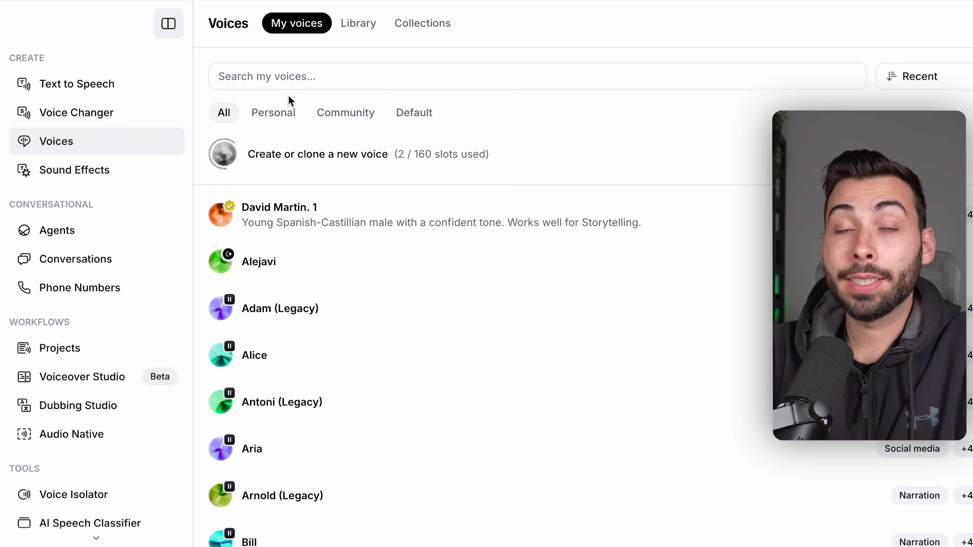
pyautogui.click(362, 30)
pyautogui.scroll(-12, 370, 246)
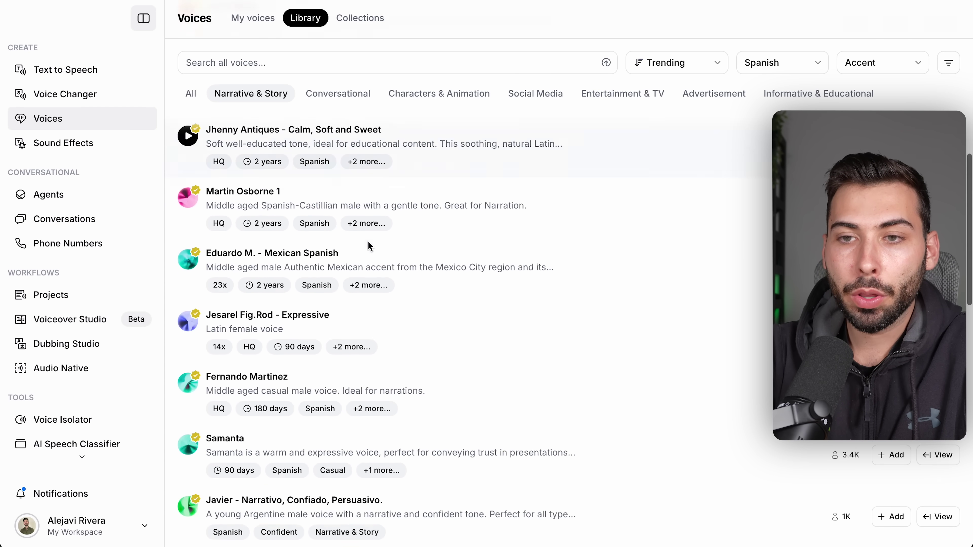
pyautogui.scroll(-13, 369, 246)
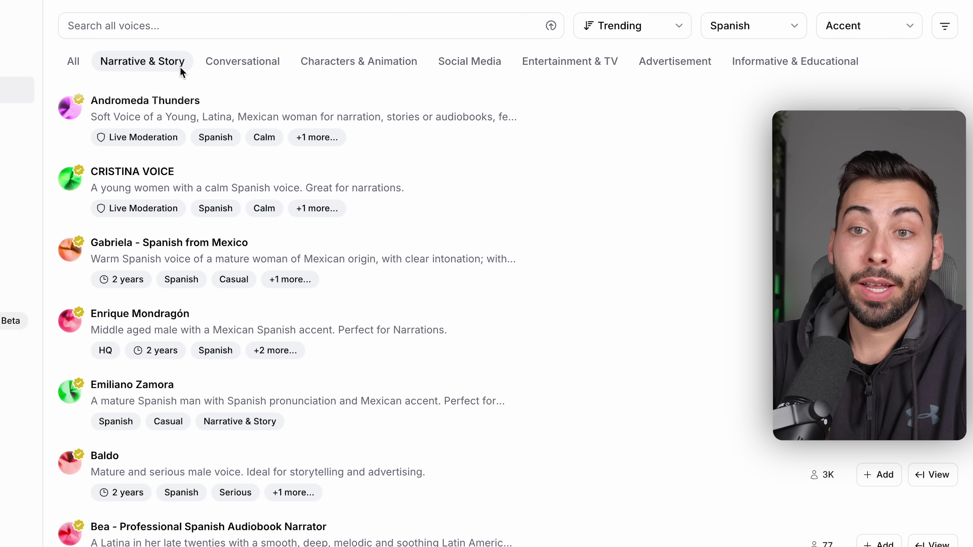
pyautogui.click(152, 72)
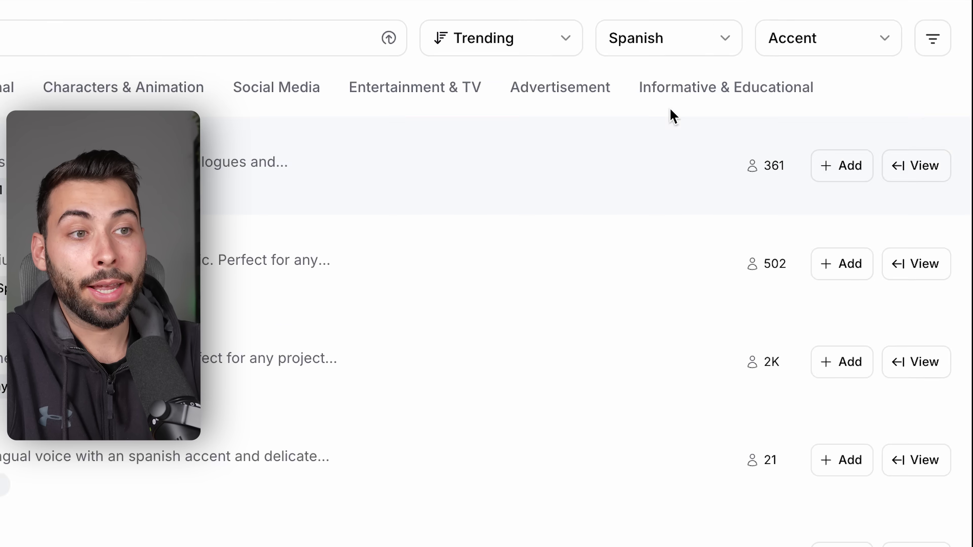
# Look through the language and accent filter options and scan the listed Spanish library voices.
pyautogui.click(794, 26)
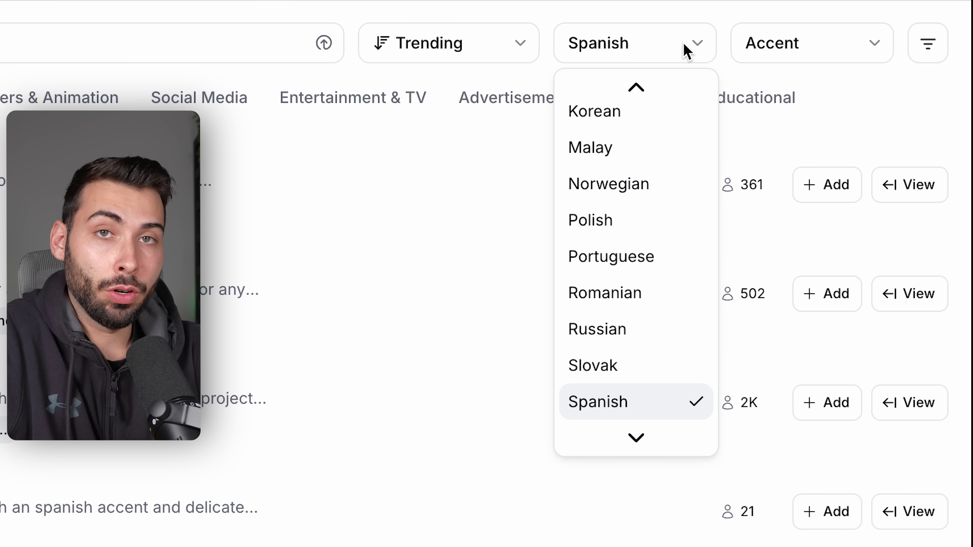
pyautogui.click(687, 50)
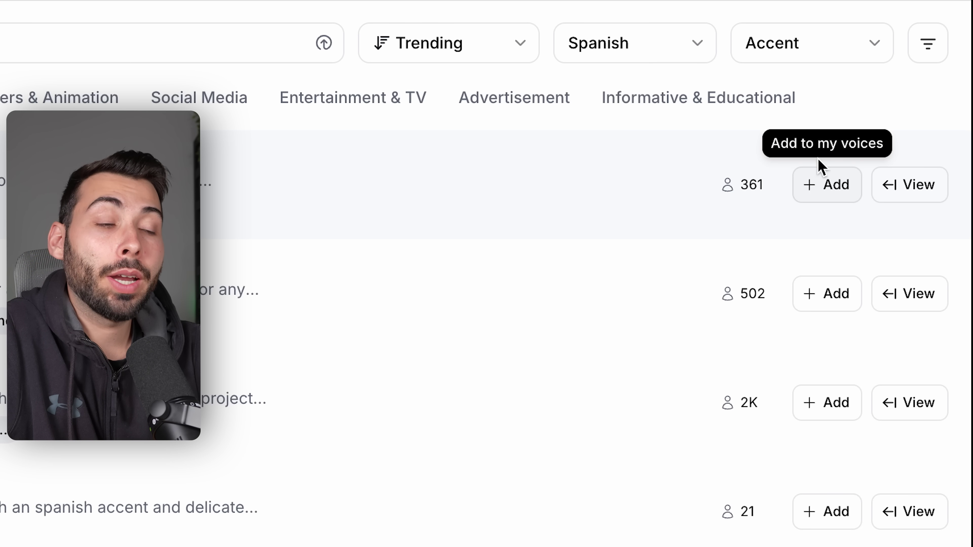
pyautogui.click(849, 42)
pyautogui.scroll(-5, 833, 239)
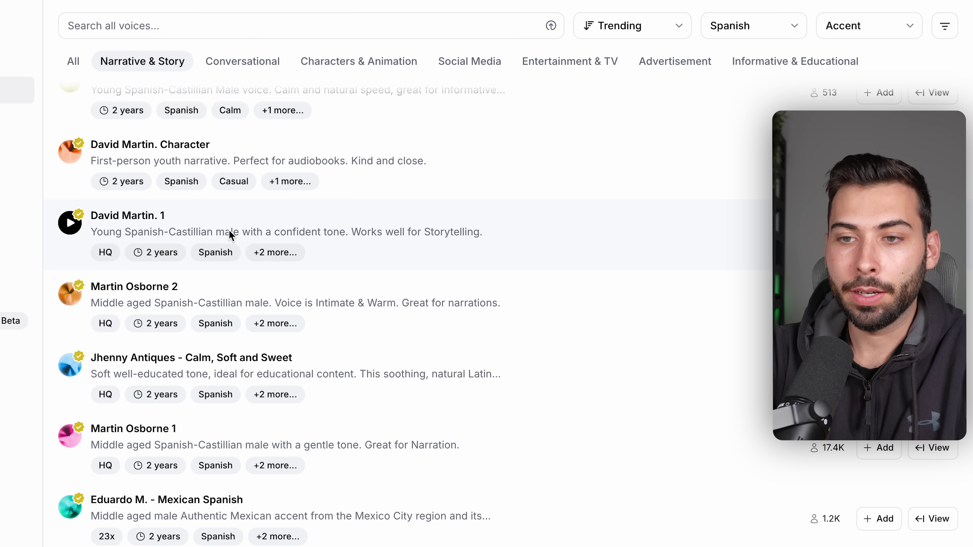
# Preview the confident young Spanish-Castillian male voice suited to storytelling and choose it for use.
pyautogui.click(71, 224)
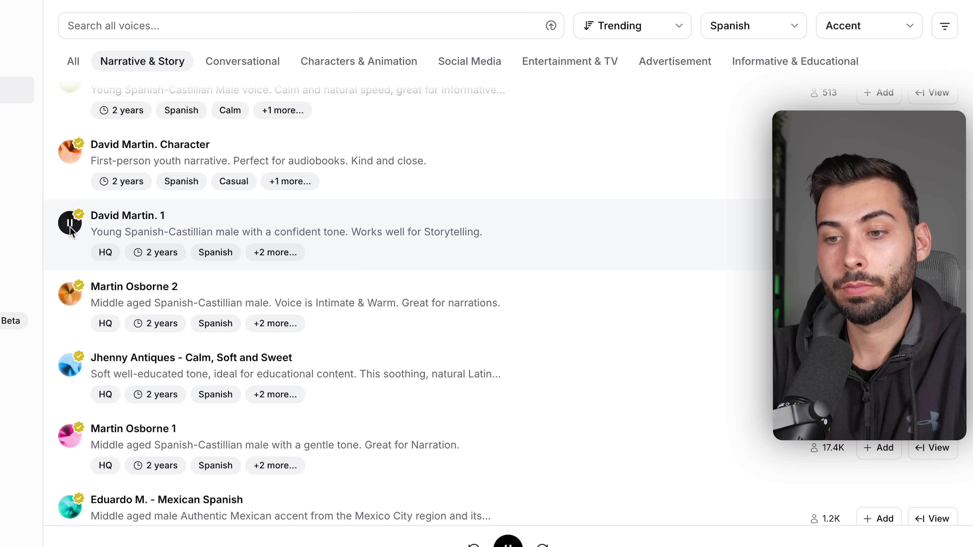
pyautogui.click(70, 224)
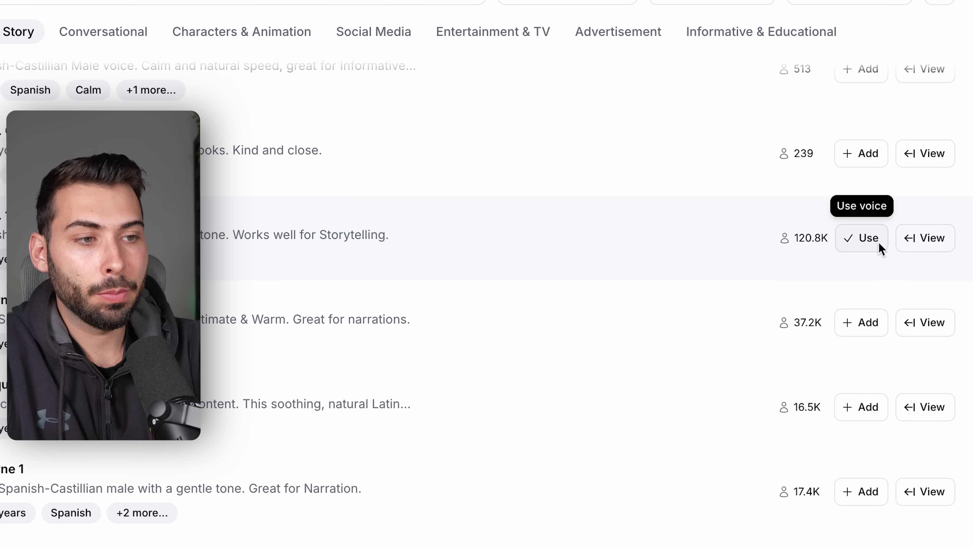
pyautogui.click(874, 246)
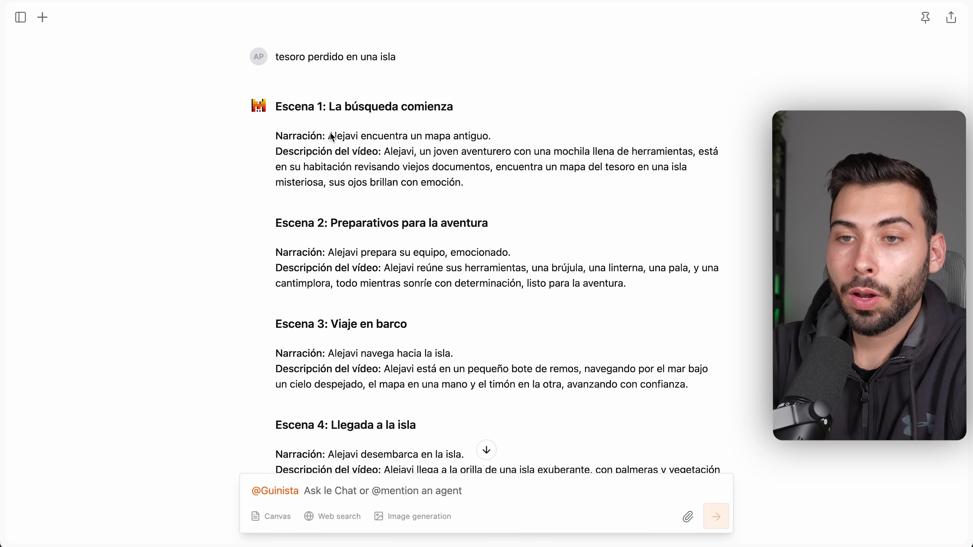
# Generate speech from the narration "En una isla tropical se encuentra un misterioso mapa del tesoro".
pyautogui.moveTo(351, 137); pyautogui.dragTo(504, 139)
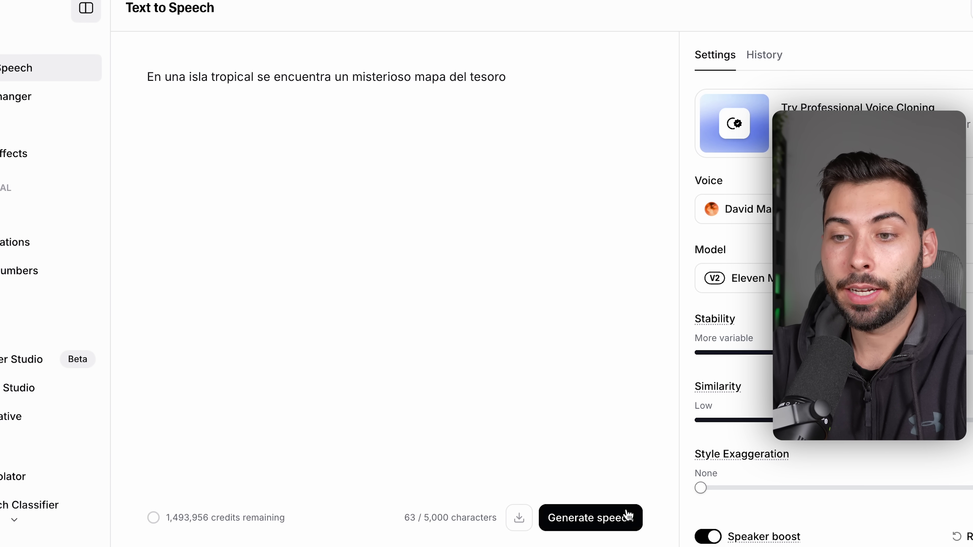
pyautogui.click(619, 525)
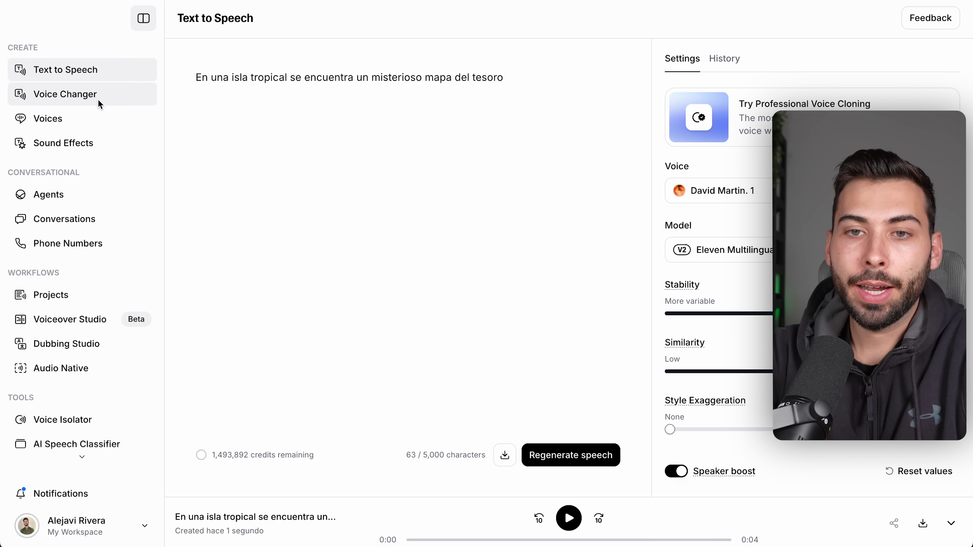
# Open the Voice Changer and record a live audio clip about 8 seconds long.
pyautogui.click(97, 117)
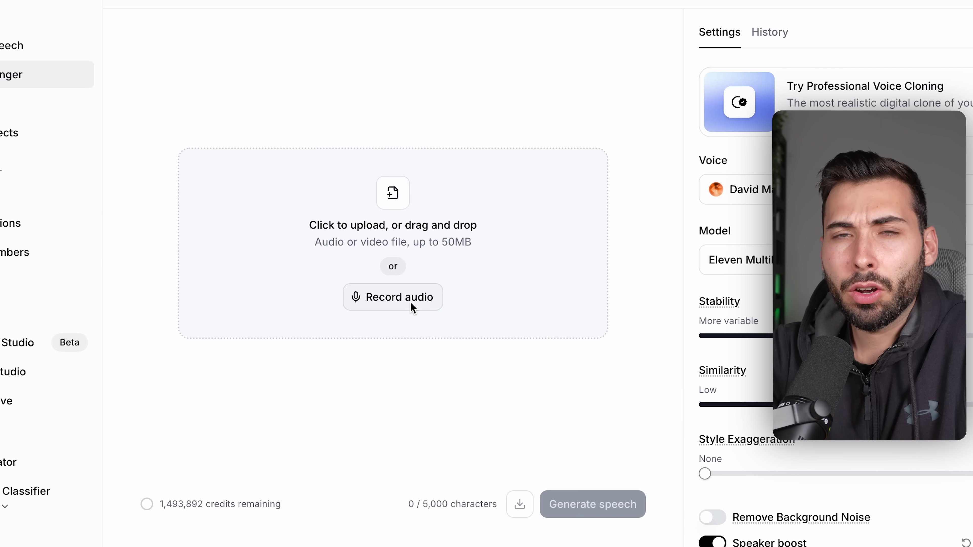
pyautogui.click(413, 302)
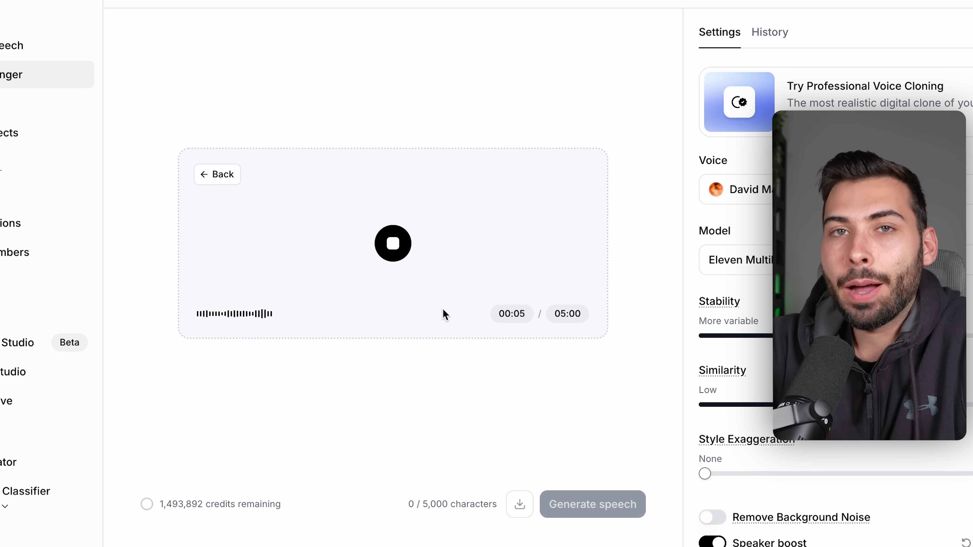
pyautogui.click(393, 244)
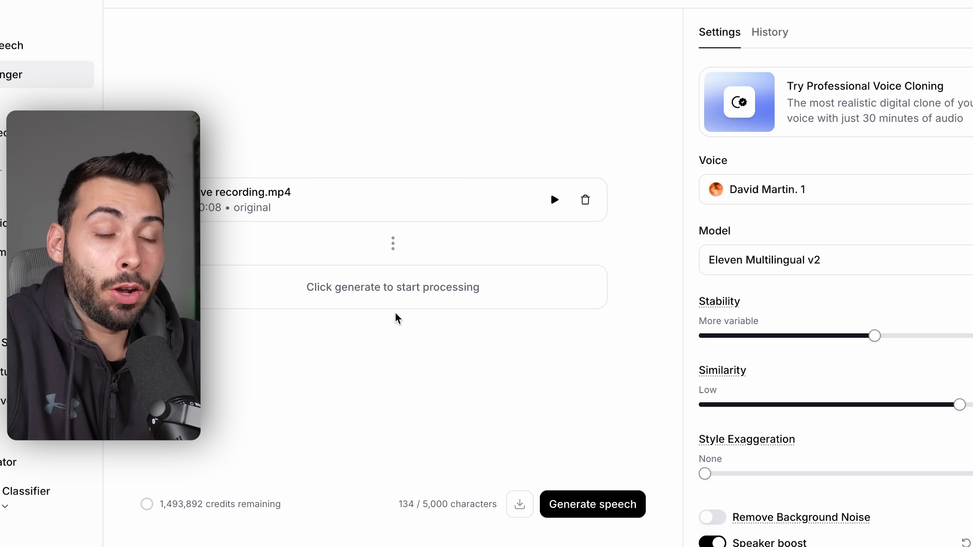
# Look over the available voices, keep the selected storytelling voice and generate the converted speech from the live recording.
pyautogui.click(815, 190)
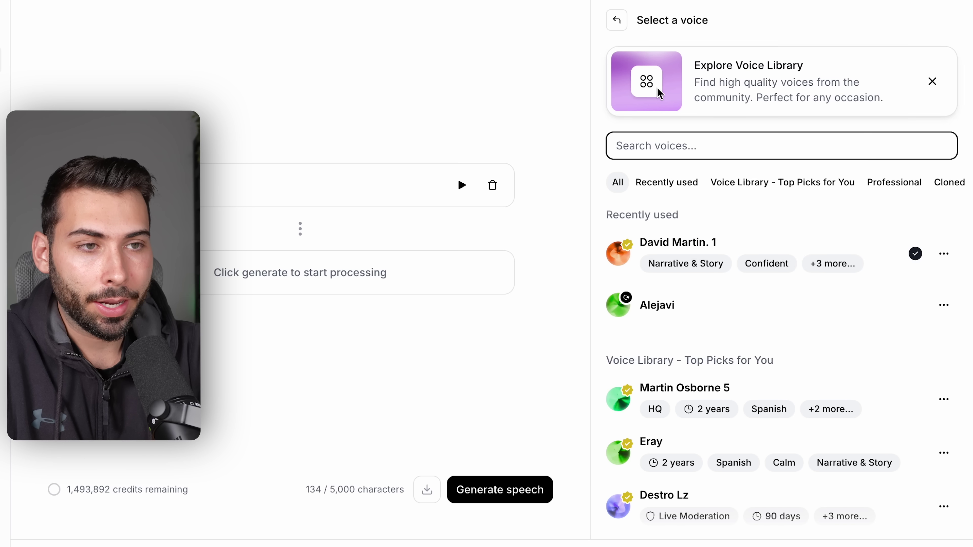
pyautogui.click(619, 23)
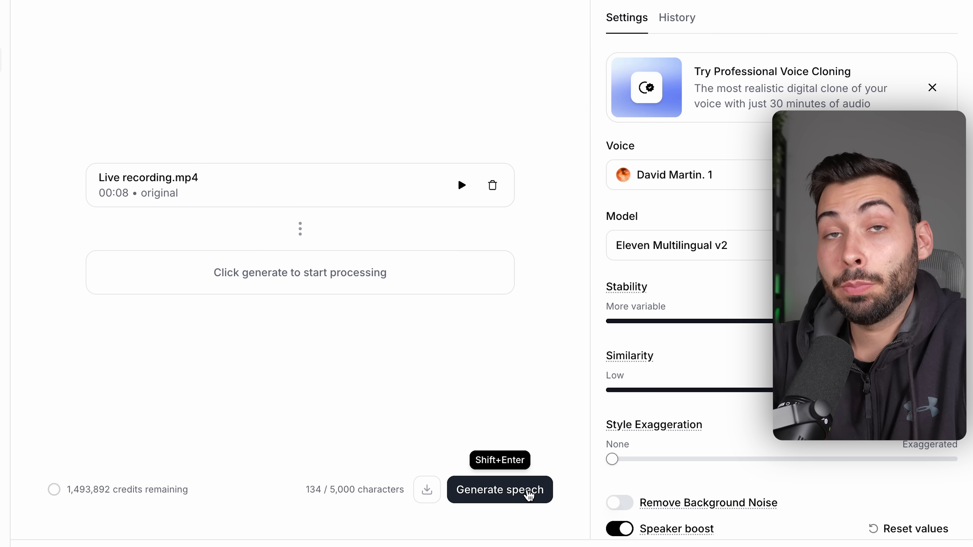
pyautogui.click(528, 495)
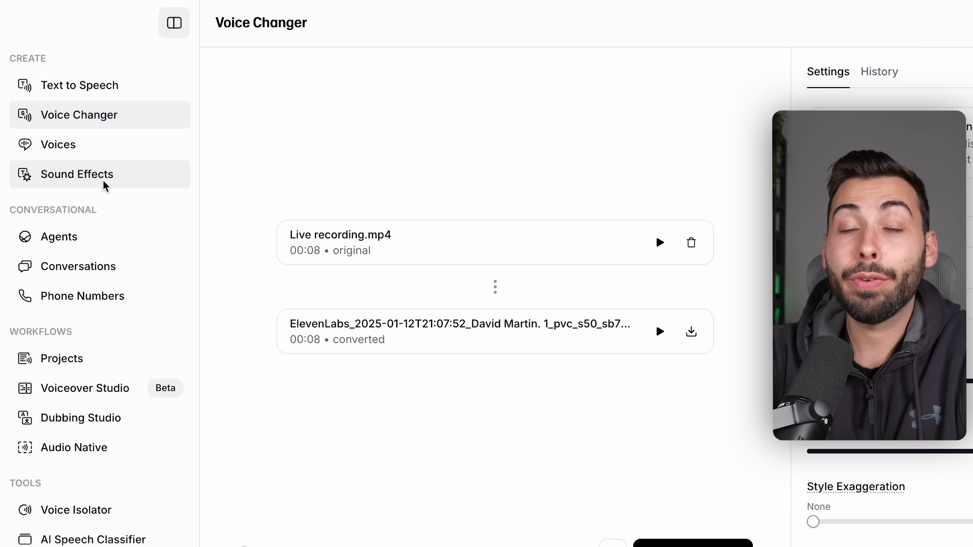
# Generate sound effects from the prompt "waves" and listen to Generation 4.
pyautogui.click(96, 182)
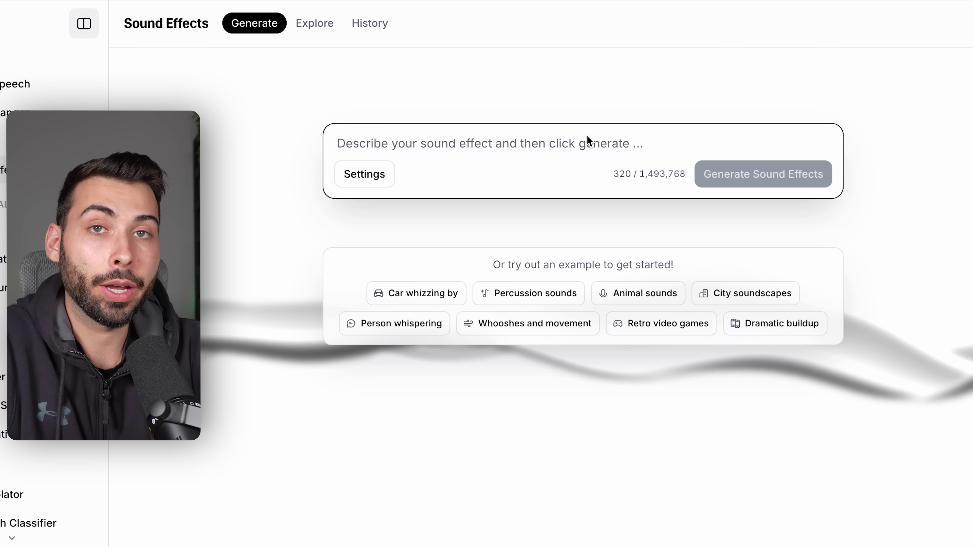
pyautogui.write('waves')
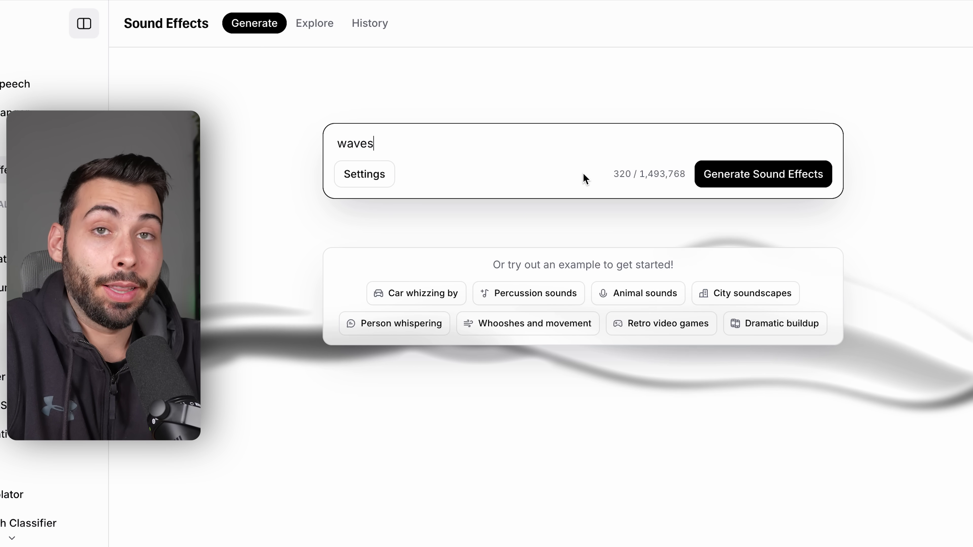
pyautogui.click(792, 180)
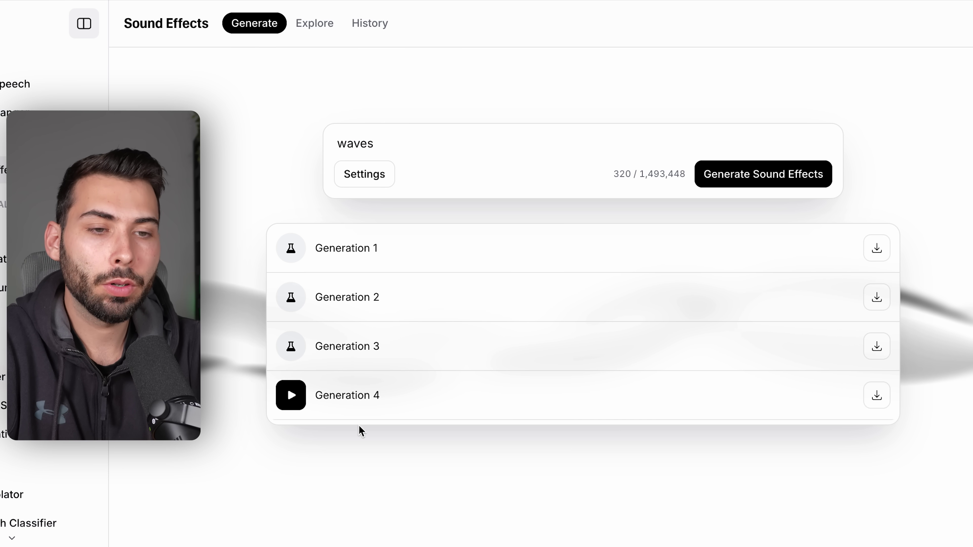
pyautogui.click(291, 397)
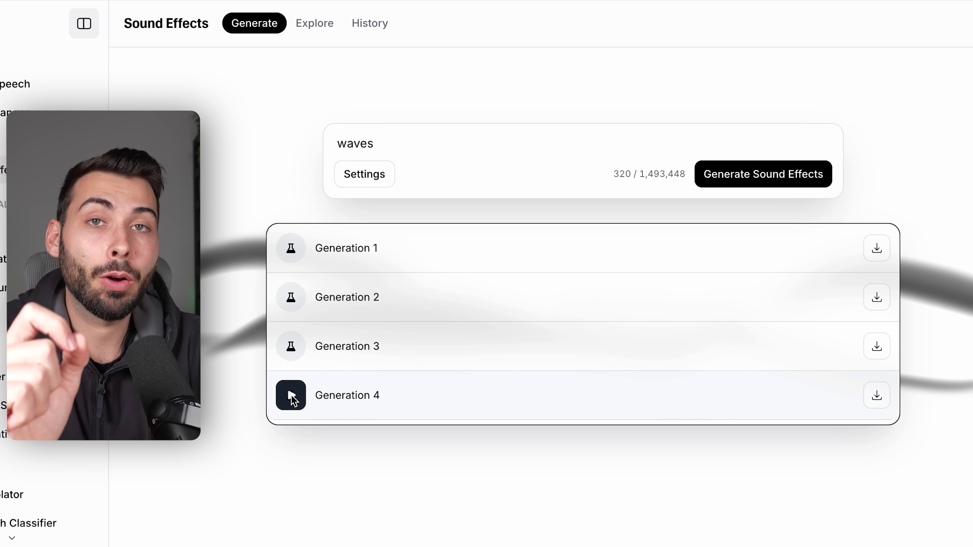
pyautogui.click(291, 396)
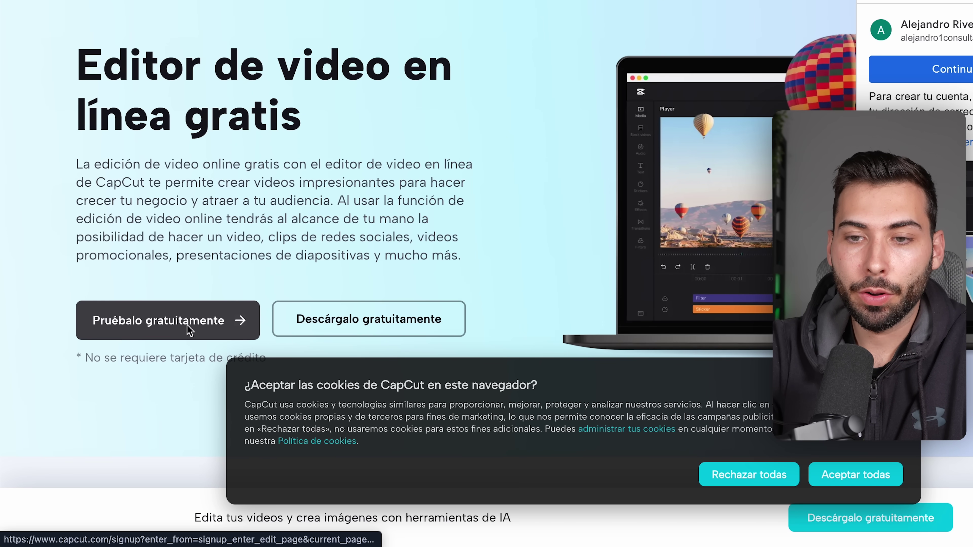
# Start a new video project in CapCut's free online editor.
pyautogui.click(188, 326)
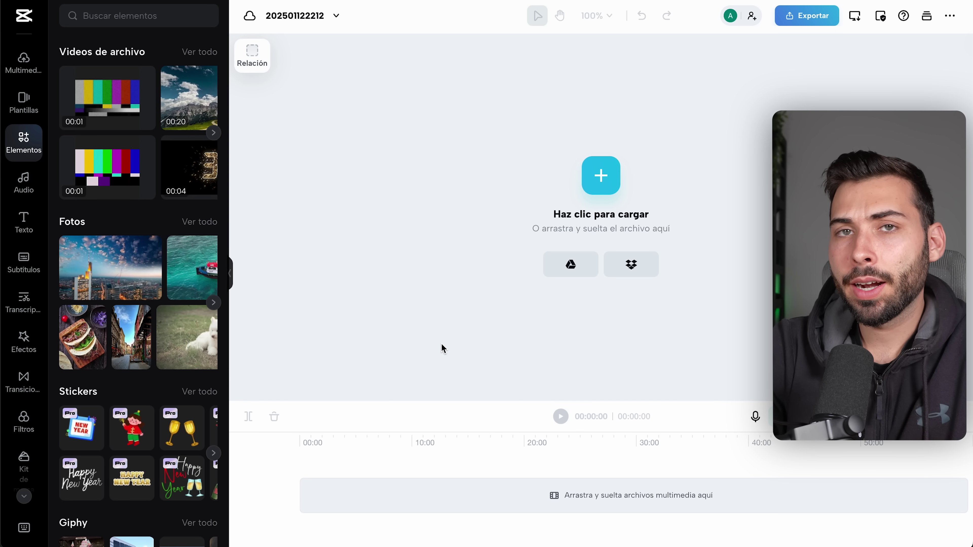
pyautogui.moveTo(624, 357); pyautogui.dragTo(680, 274)
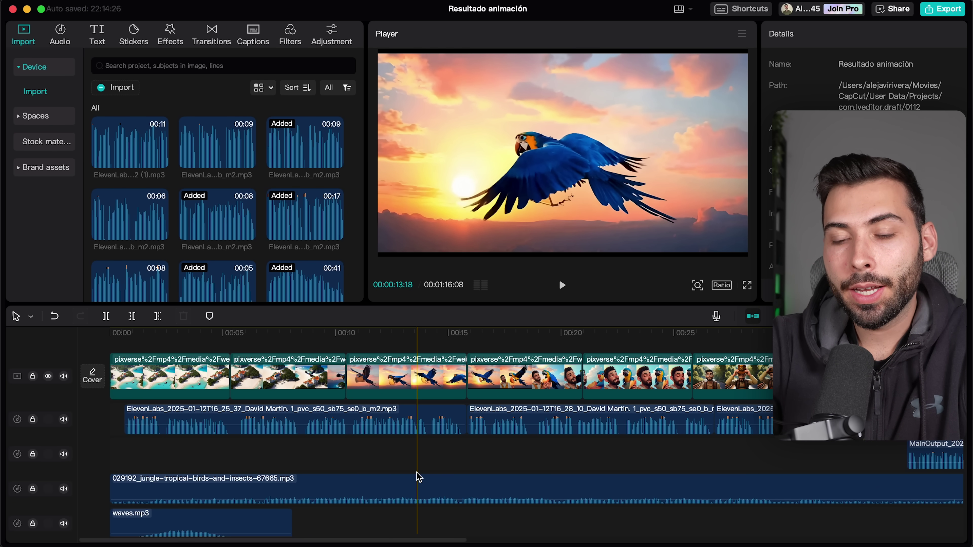
# Switch to the CapCut desktop project "Resultado animación" and examine how clips, voice-overs and sound effects are layered on the timeline.
pyautogui.scroll(1, 418, 475)
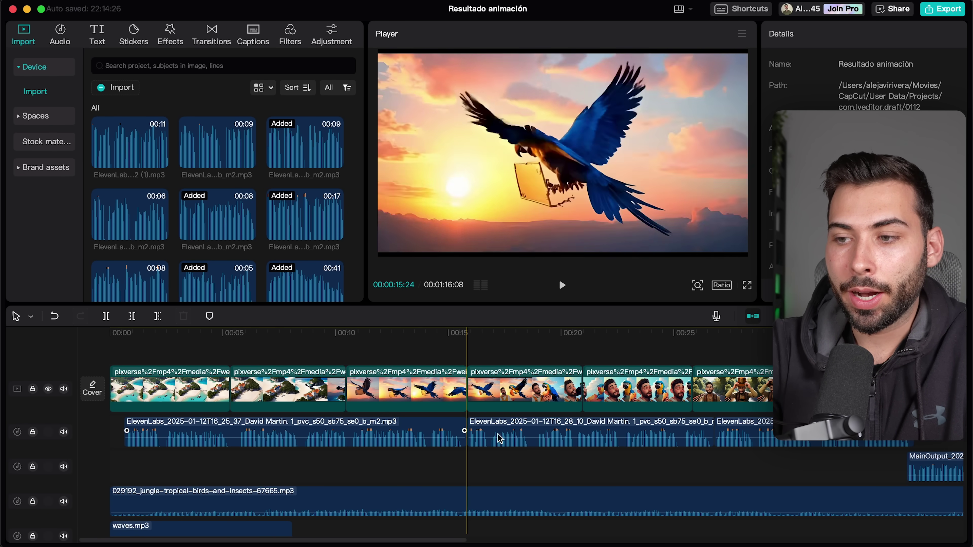
pyautogui.scroll(-1, 663, 451)
pyautogui.scroll(-2, 663, 452)
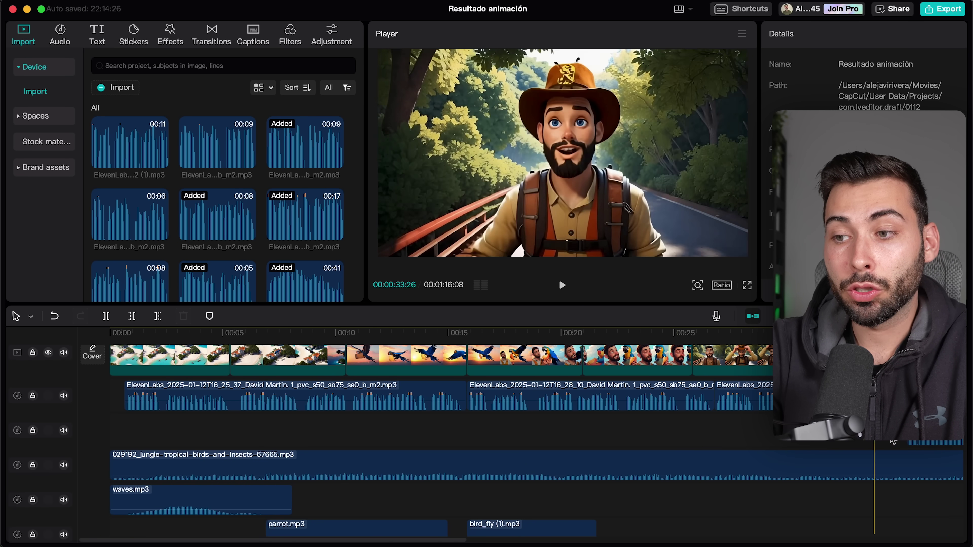
pyautogui.scroll(-5, 641, 423)
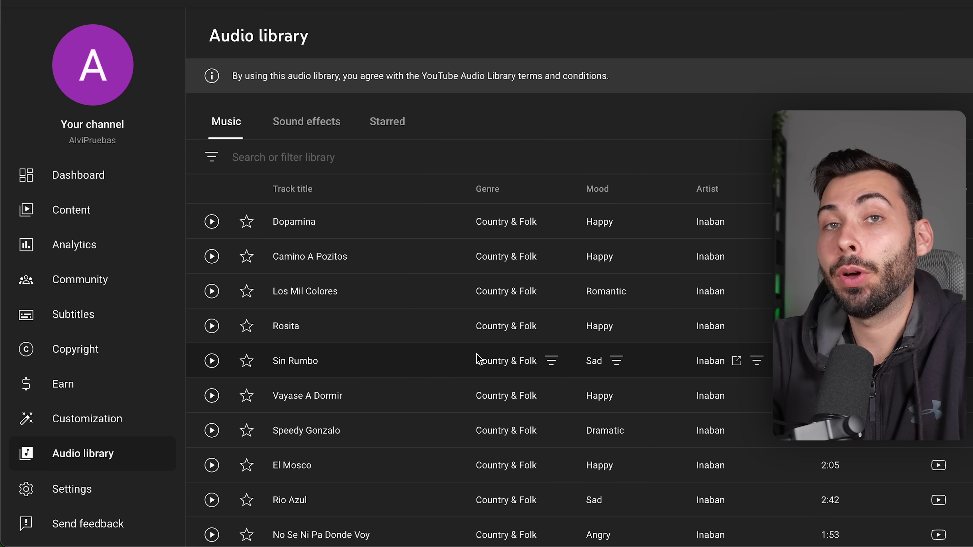
# Switch to the YouTube Studio audio library and download the music track "Dopamina".
pyautogui.scroll(-1, 478, 360)
pyautogui.click(298, 122)
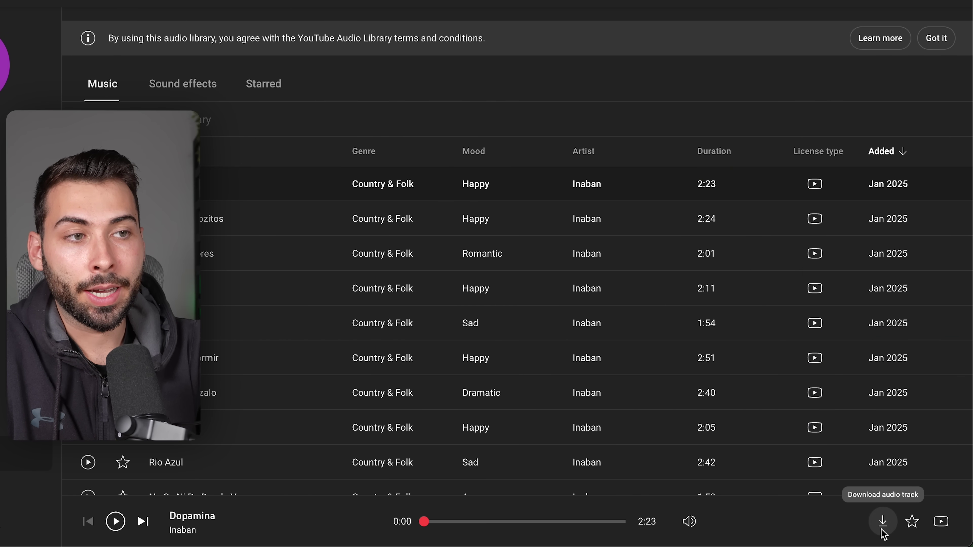
pyautogui.click(892, 522)
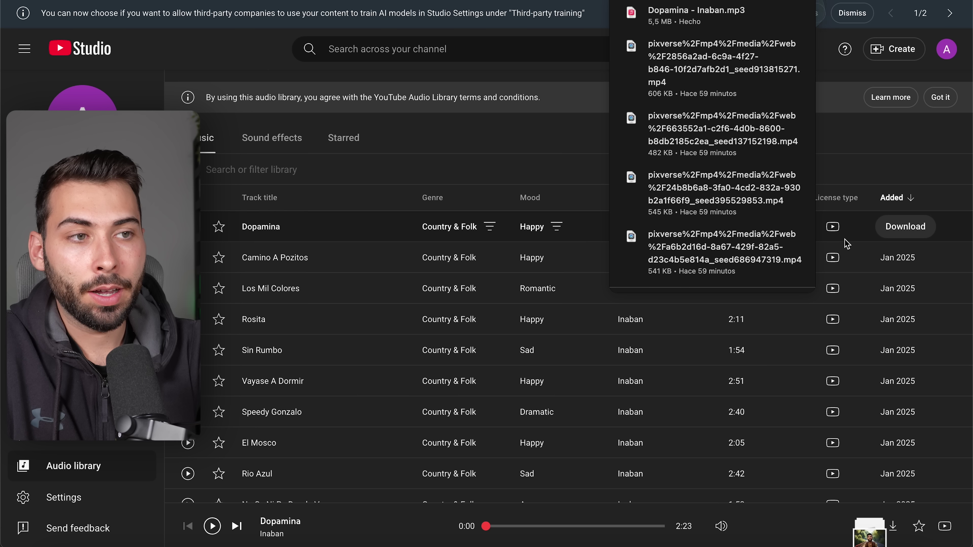
pyautogui.moveTo(723, 13)
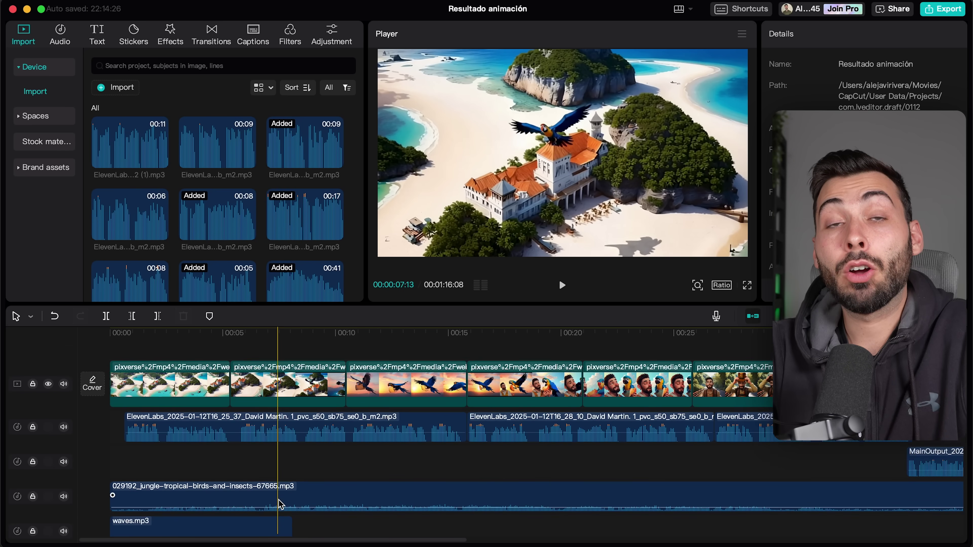
# Return to the CapCut desktop project and review the clips and audio tracks further along the timeline.
pyautogui.scroll(2, 281, 505)
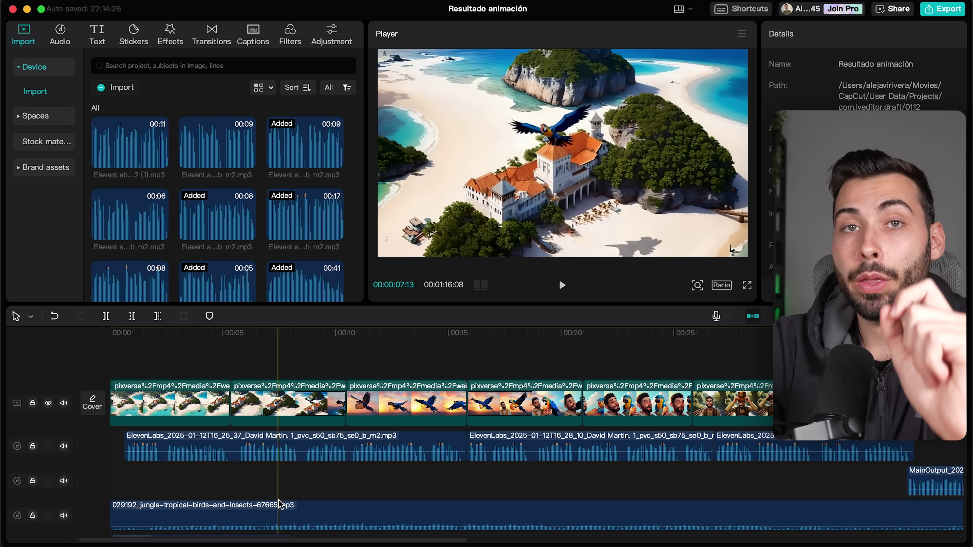
pyautogui.hscroll(5, 421, 421)
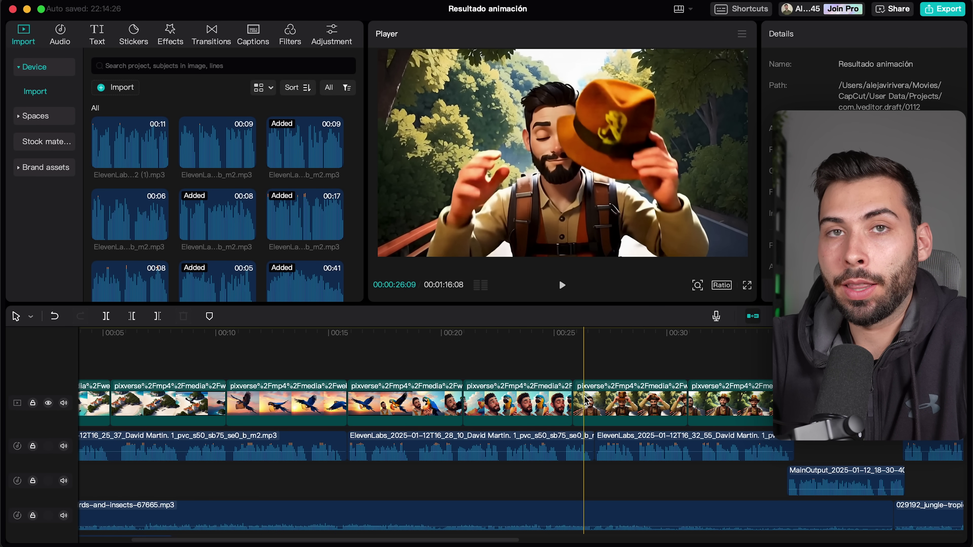
# Export the last frame of the man-and-parrot clip, at 00:00:25:24, as a 4K PNG still.
pyautogui.scroll(5, 585, 401)
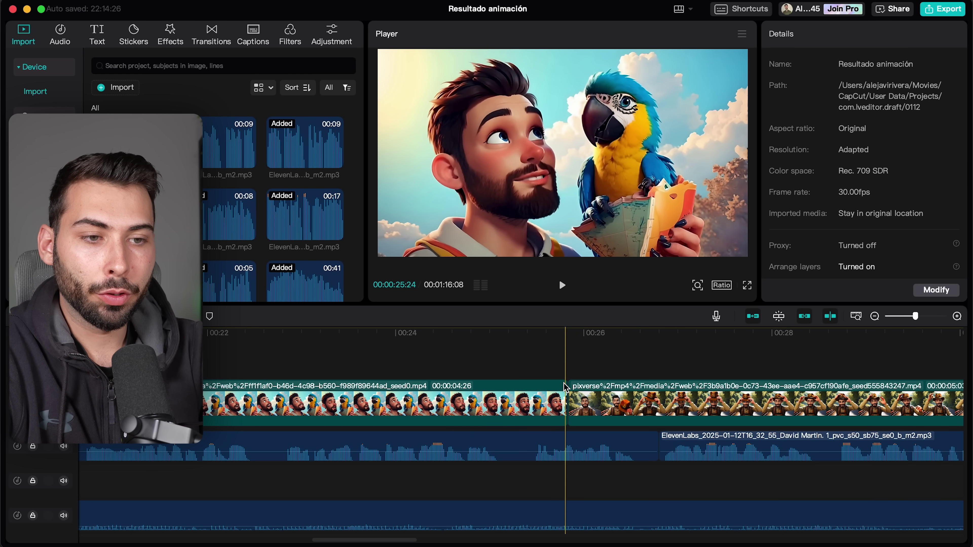
pyautogui.click(564, 387)
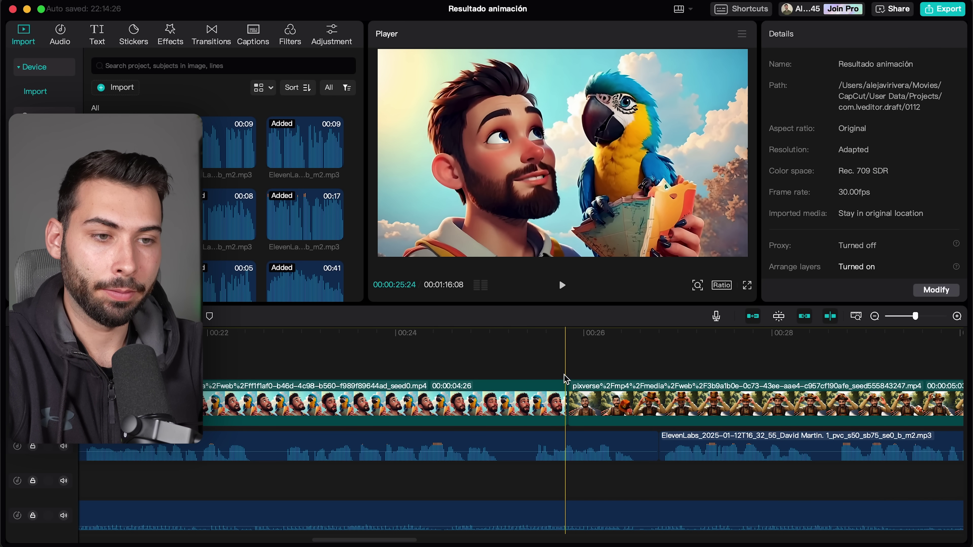
pyautogui.click(743, 35)
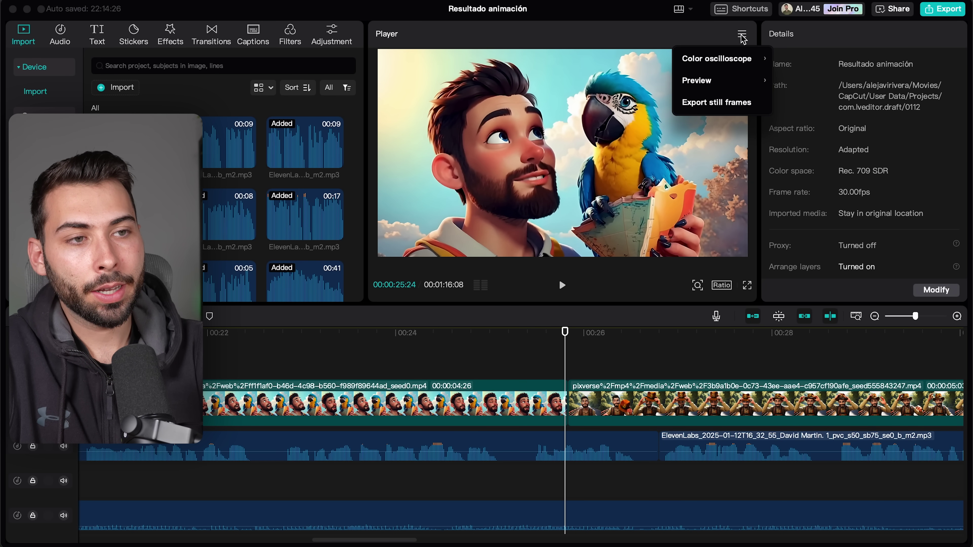
pyautogui.click(718, 110)
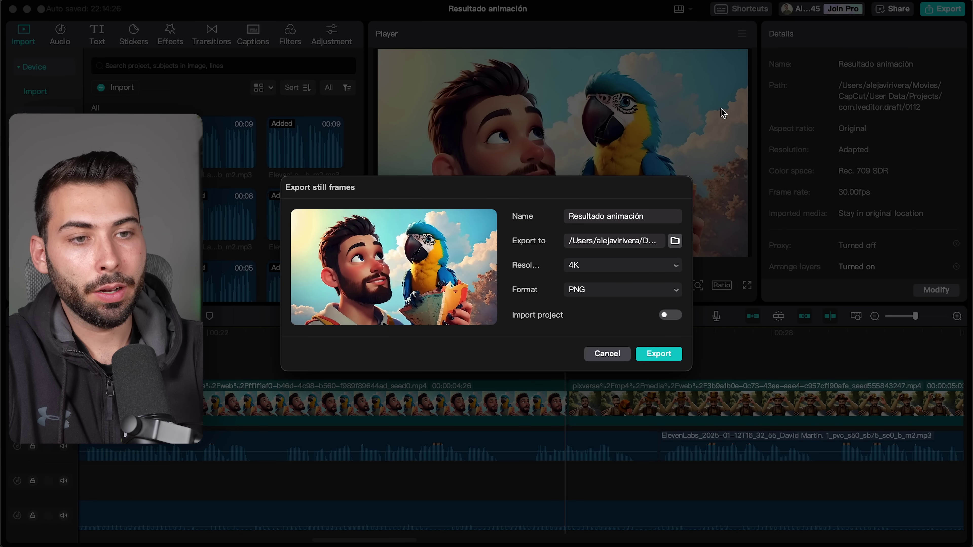
pyautogui.click(659, 354)
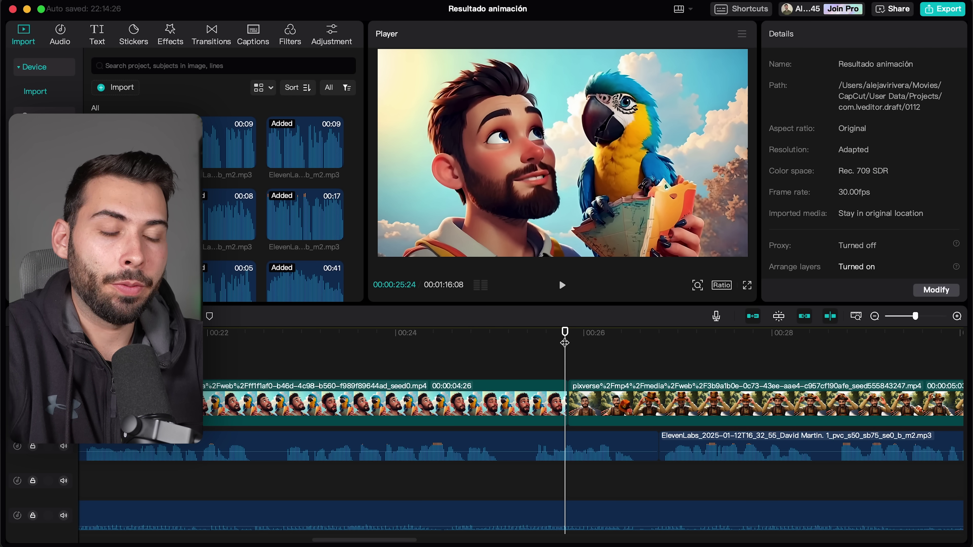
# Export the first frame of the following forest road clip as a still image.
pyautogui.moveTo(565, 343); pyautogui.dragTo(570, 358)
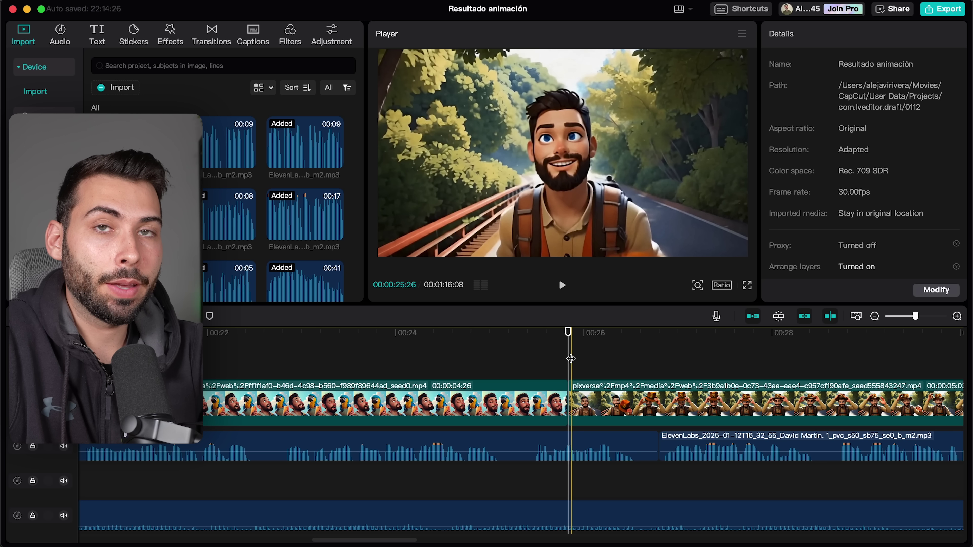
pyautogui.click(742, 33)
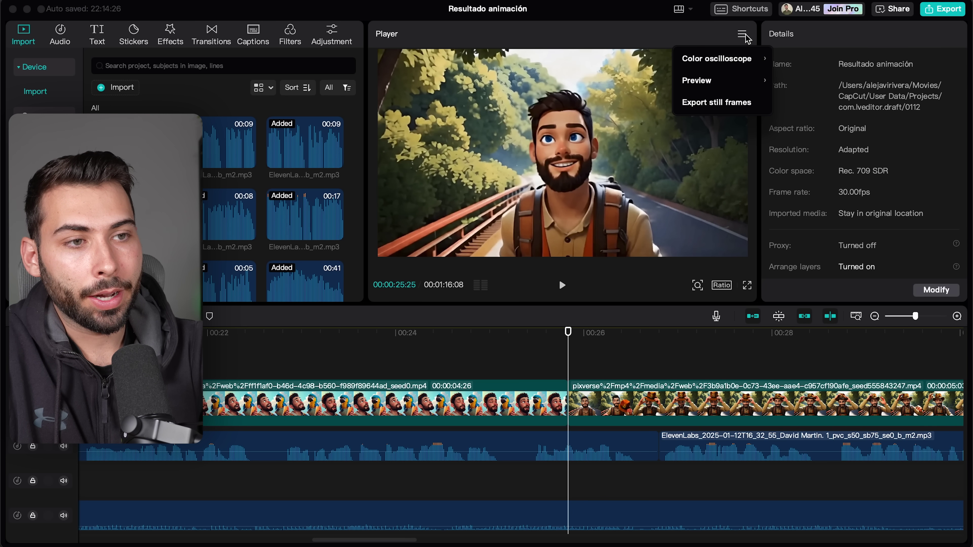
pyautogui.click(728, 103)
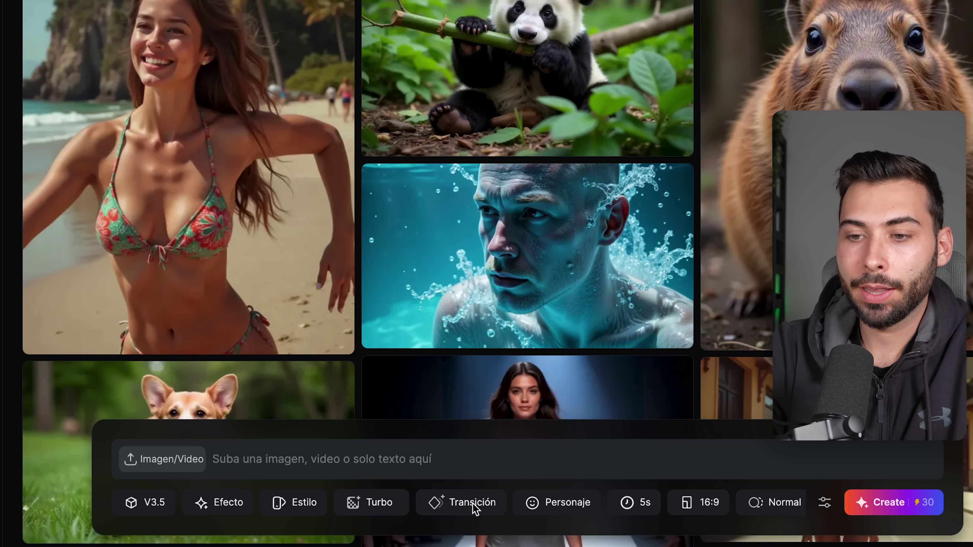
# Switch to PixVerse and load "Resultado animación.png" as the first frame and "Resultado animación(1).png" as the last frame in transition mode.
pyautogui.click(467, 509)
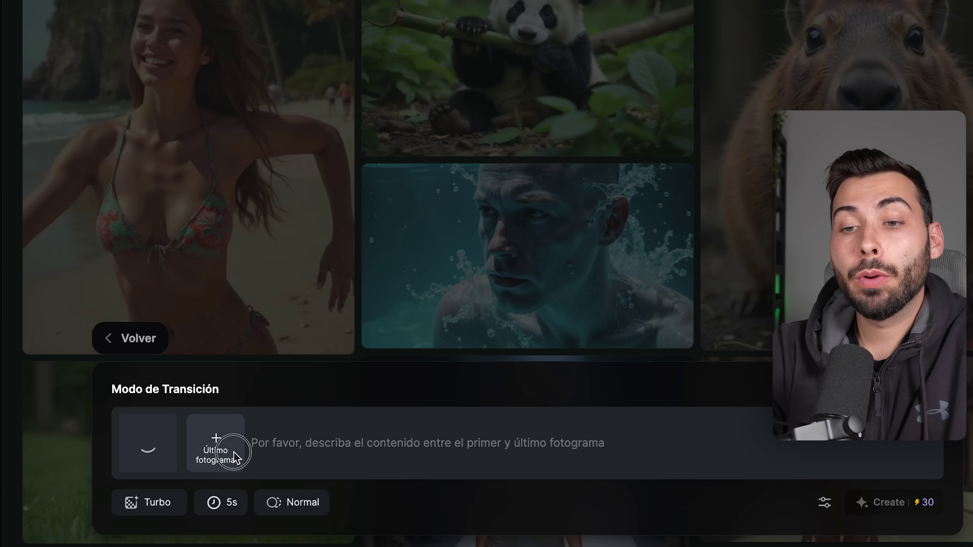
pyautogui.click(232, 458)
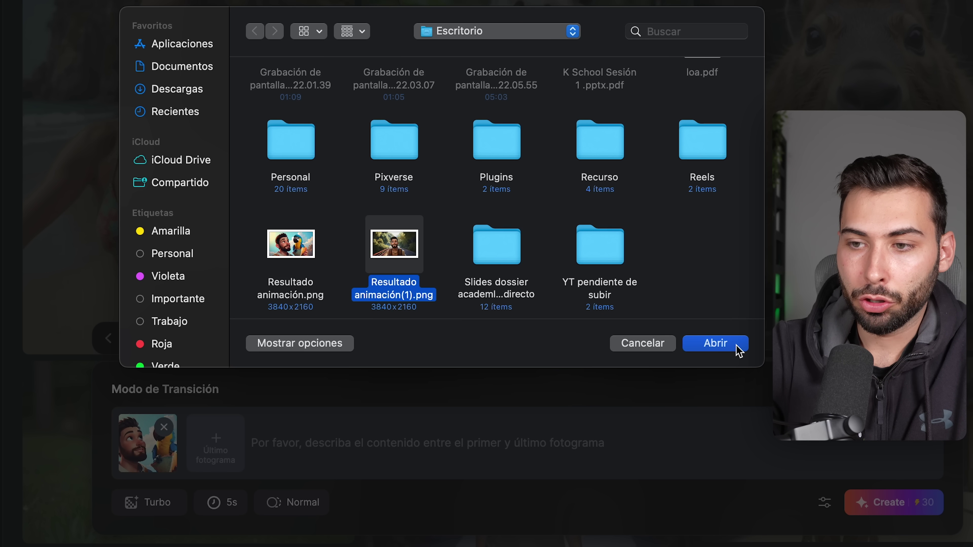
pyautogui.click(737, 350)
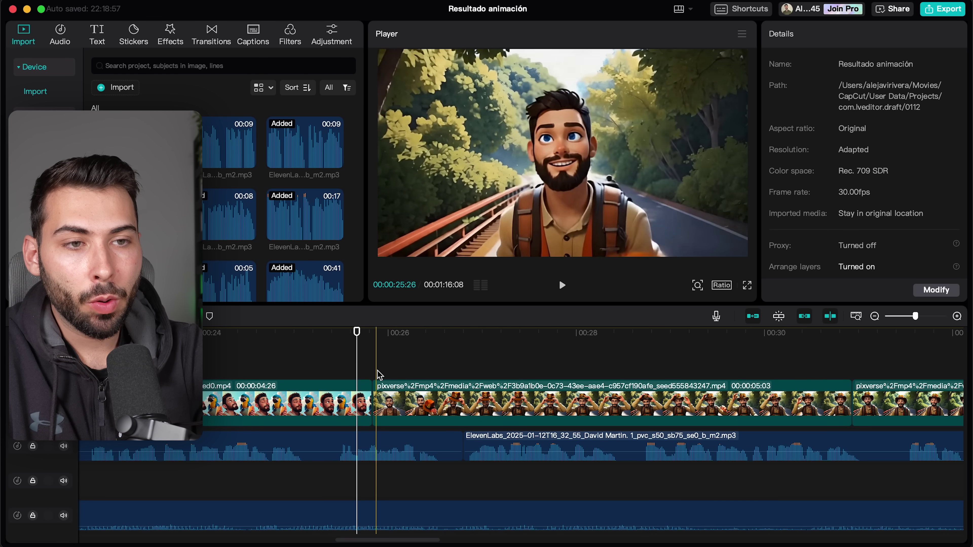
# Return to the CapCut project and insert the generated transition clip between the man-and-parrot clip and the forest road clip.
pyautogui.click(364, 401)
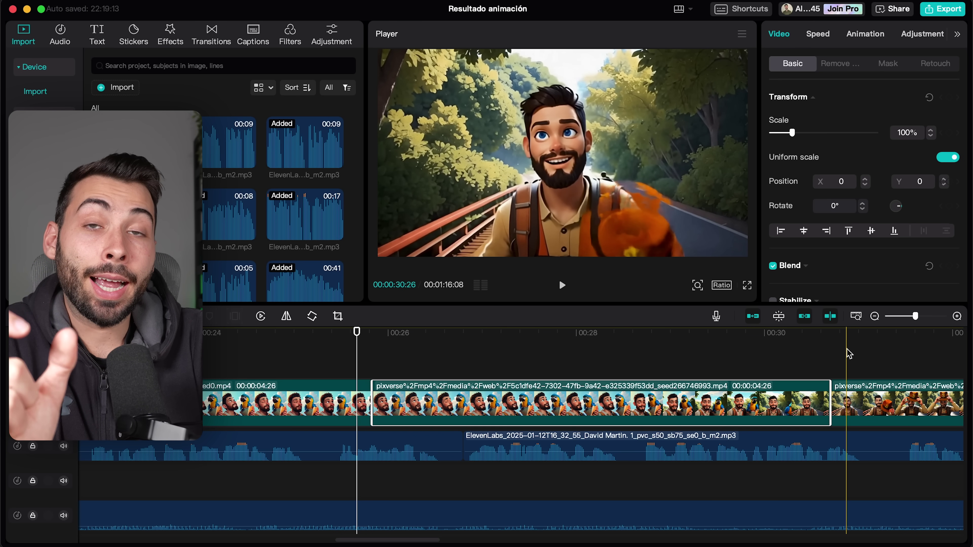
pyautogui.scroll(-5, 849, 354)
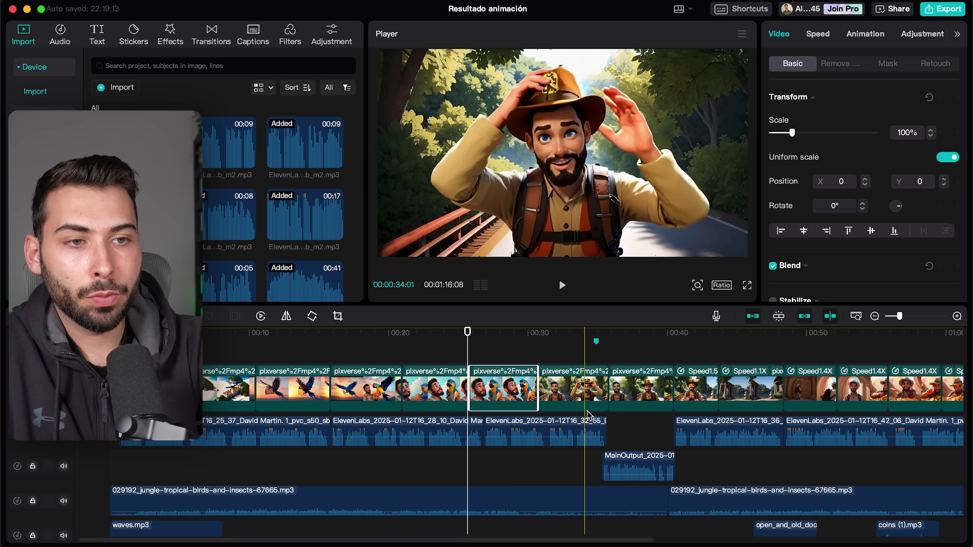
pyautogui.scroll(-2, 701, 409)
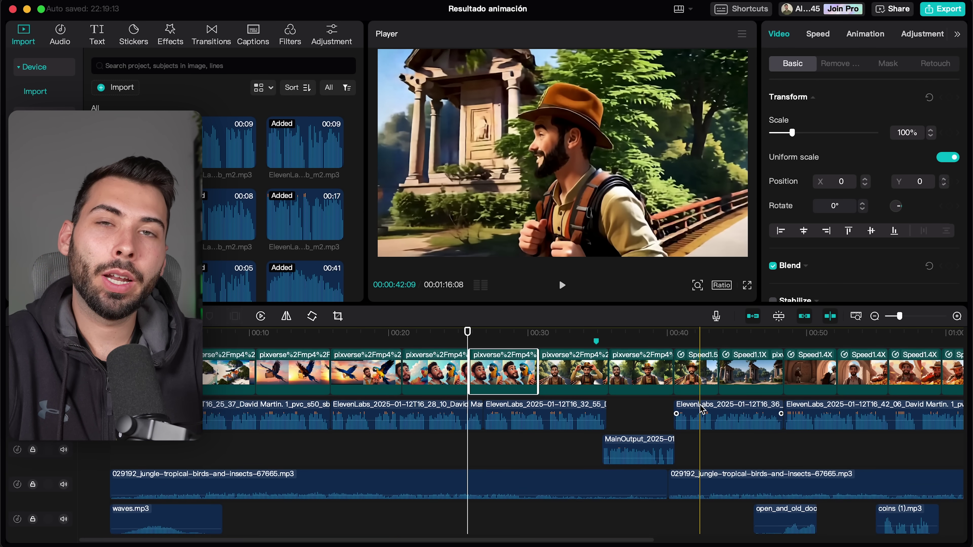
pyautogui.scroll(1, 700, 409)
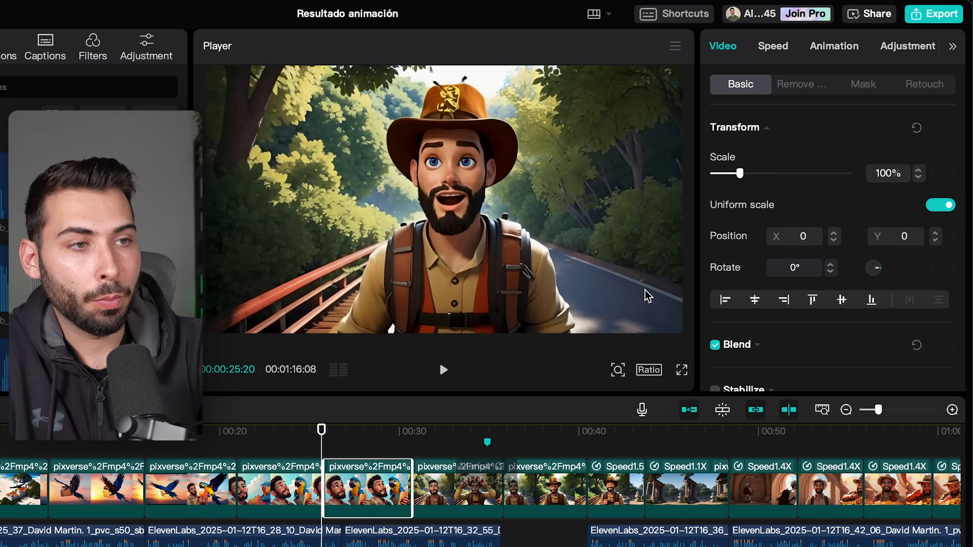
# Export the finished "Resultado animación" video.
pyautogui.click(935, 15)
pyautogui.click(661, 467)
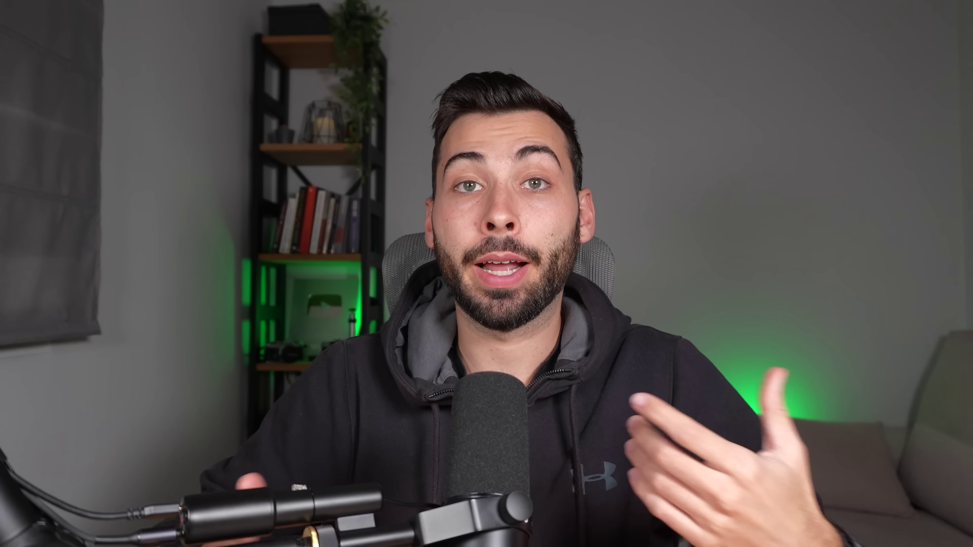